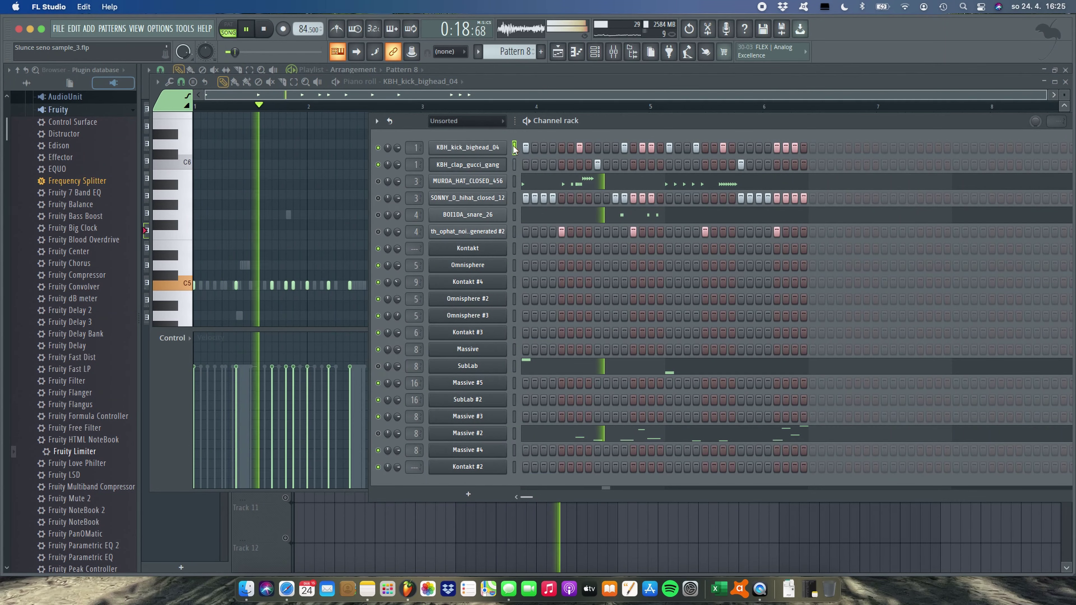
- Audition the kick and the SubLab 808 bass in the song, stopping playback after the bass part
key(space)
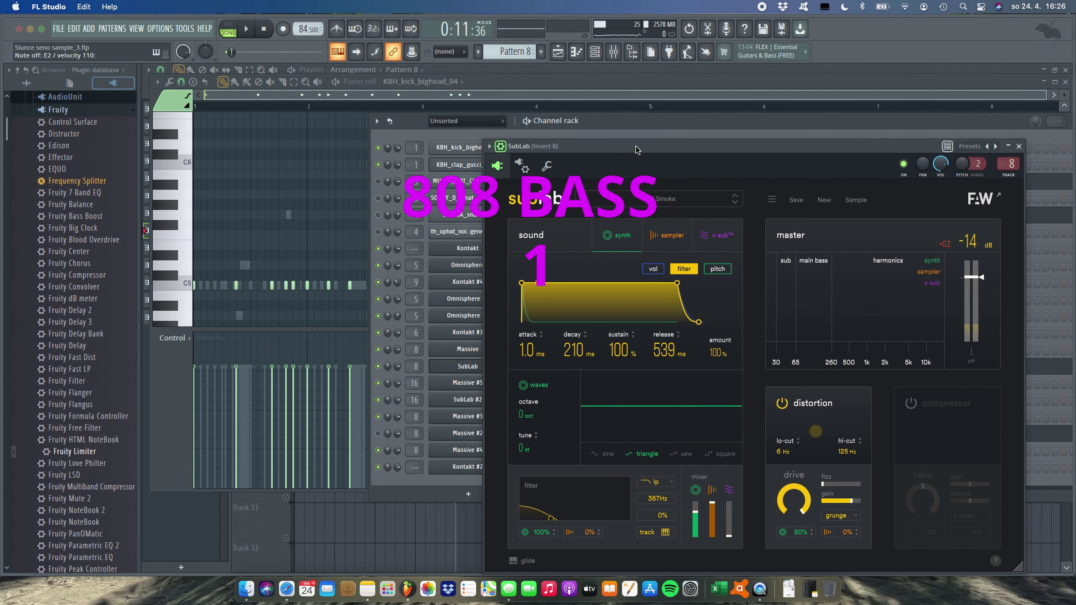
key(space)
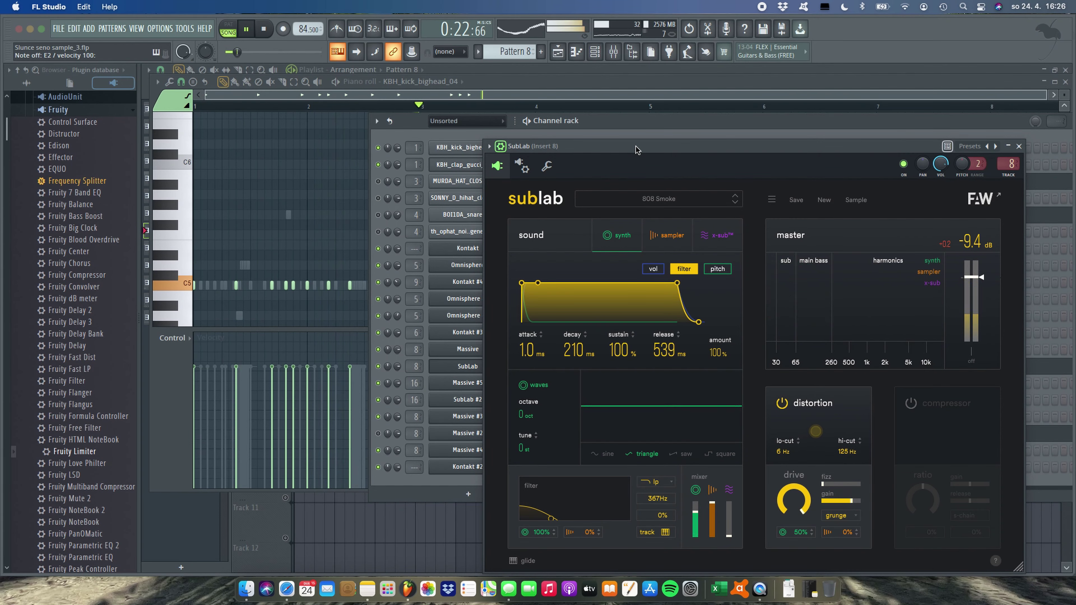
key(space)
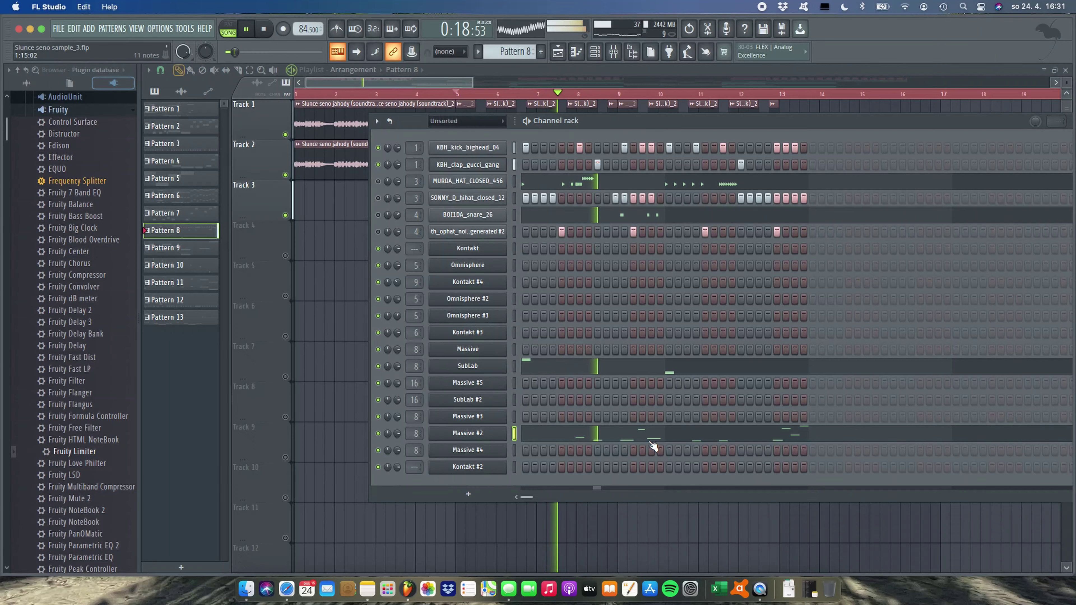
- Examine the Massive #2 bass notes in Pattern 8 and the instrument's BASSEY preset, stopping playback once viewed
click(652, 439)
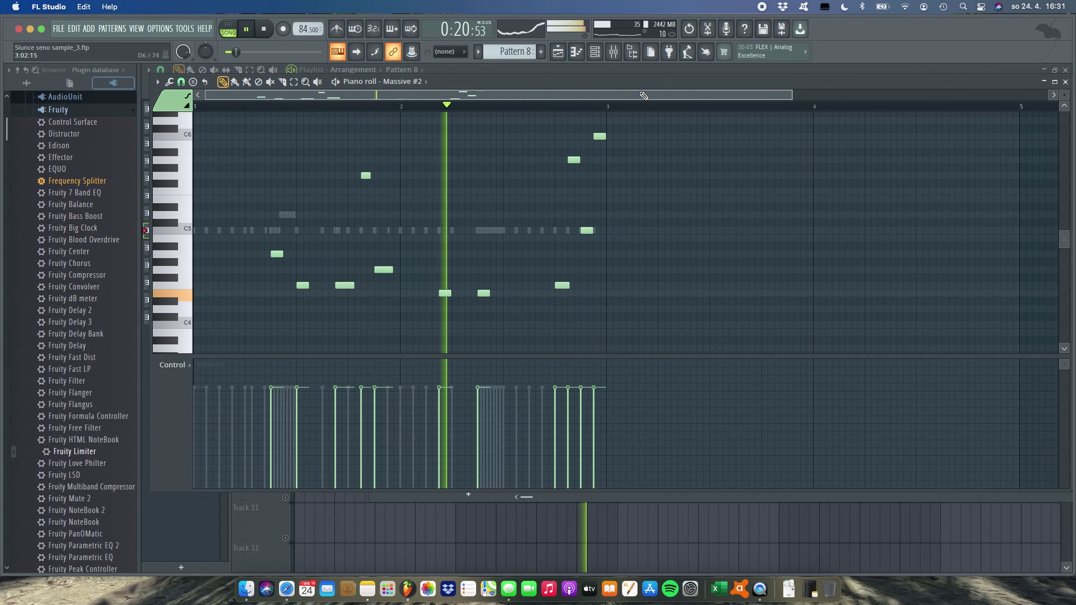
key(F6)
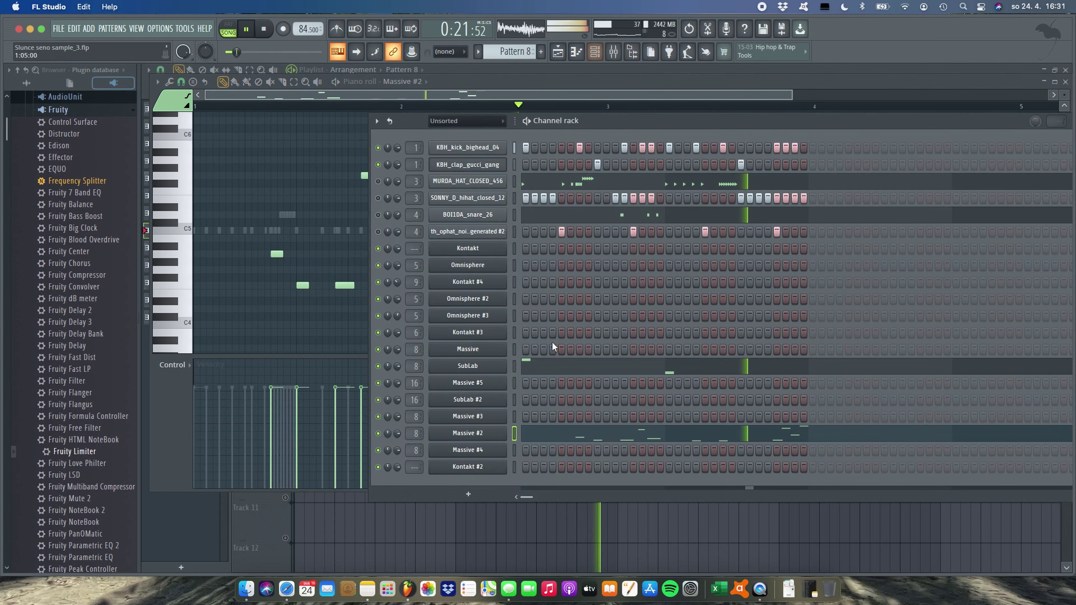
click(487, 428)
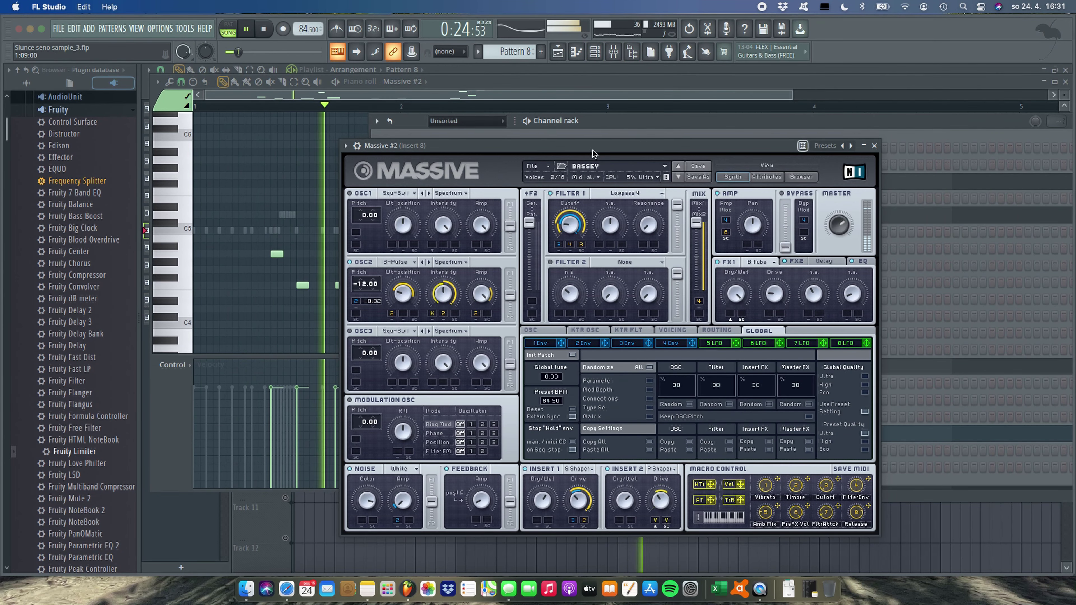
drag(593, 149, 620, 104)
key(space)
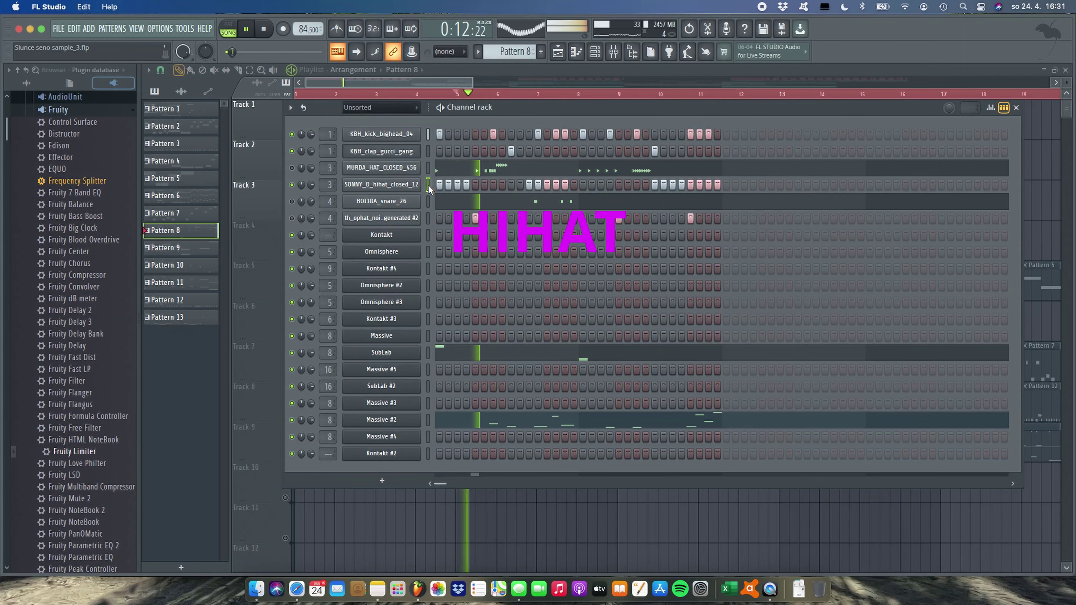
- Redraw the first four steps of the SONNY_D_hihat_closed_12 row and try four extra hits after the last filled step
click(428, 185)
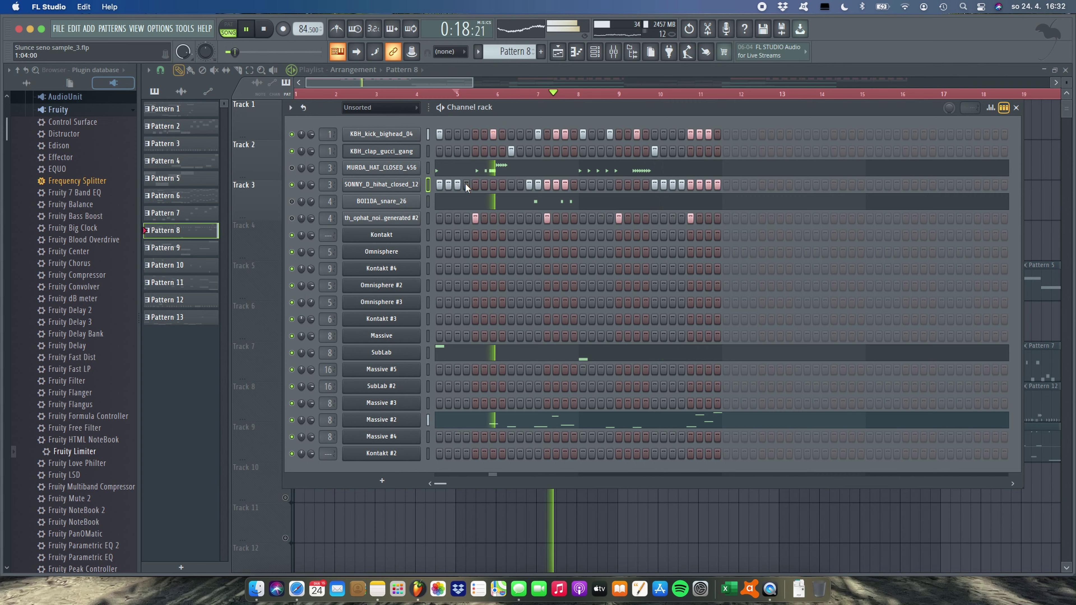
drag(440, 185, 466, 186)
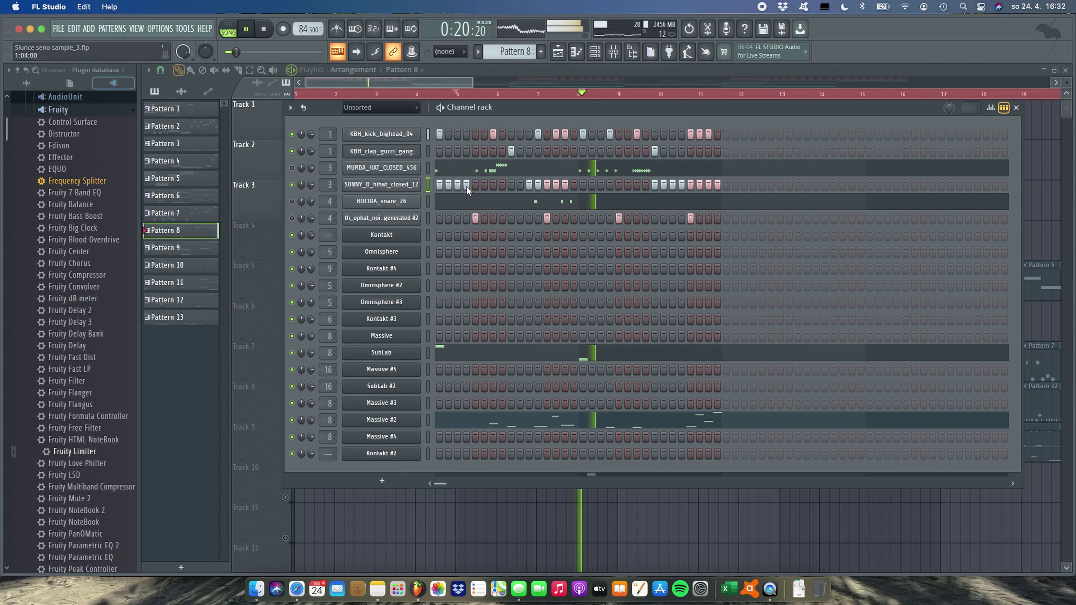
drag(726, 185, 753, 184)
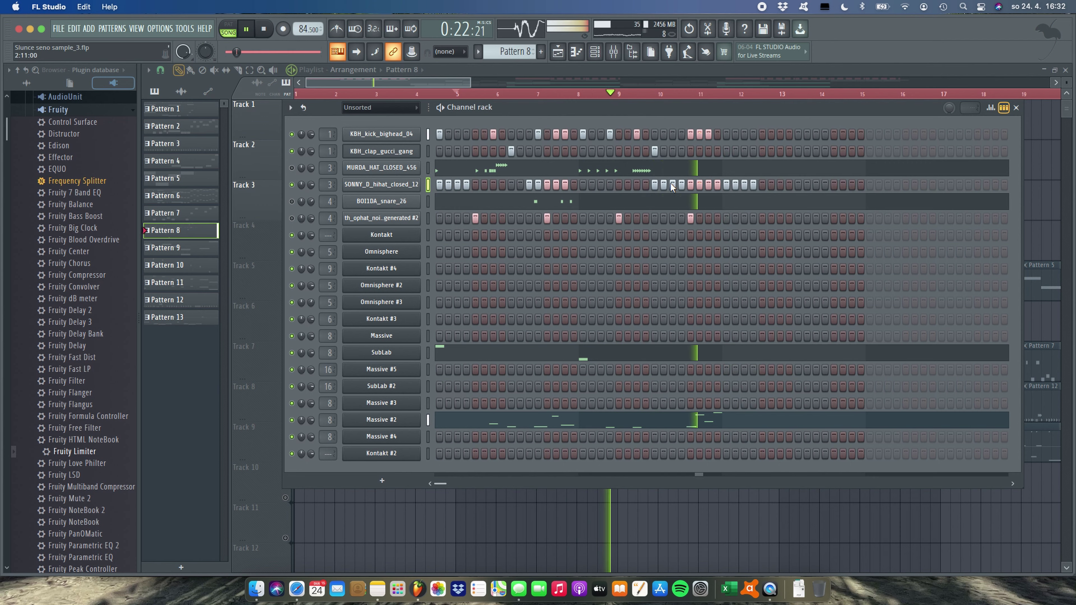
key(super+z)
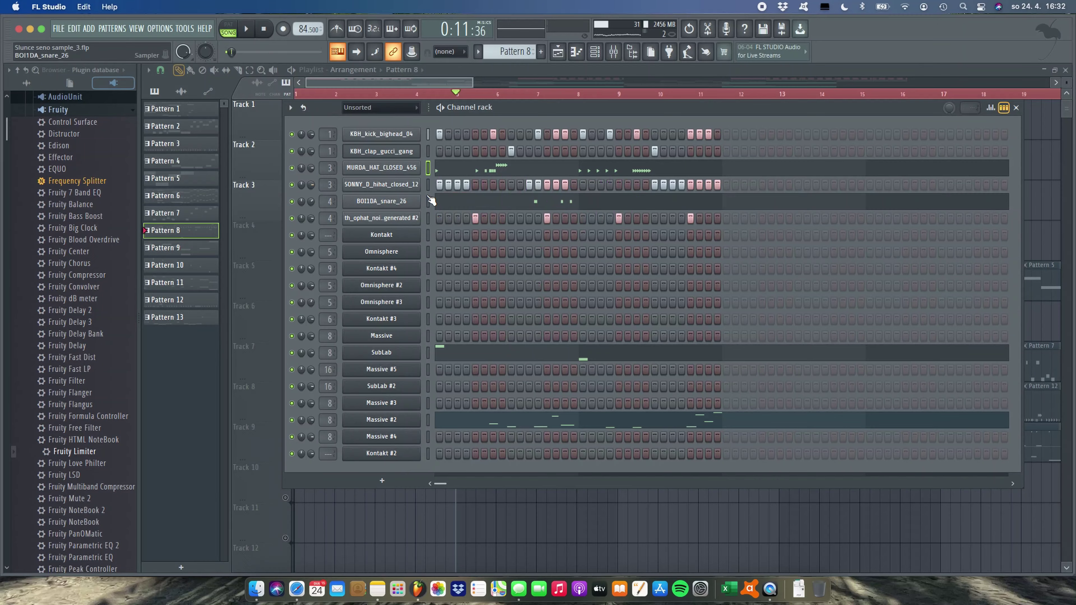
- Play the song and examine the MURDA_HAT_CLOSED_456 hi-hat rolls in the piano roll, returning to the channel rack
key(space)
click(462, 169)
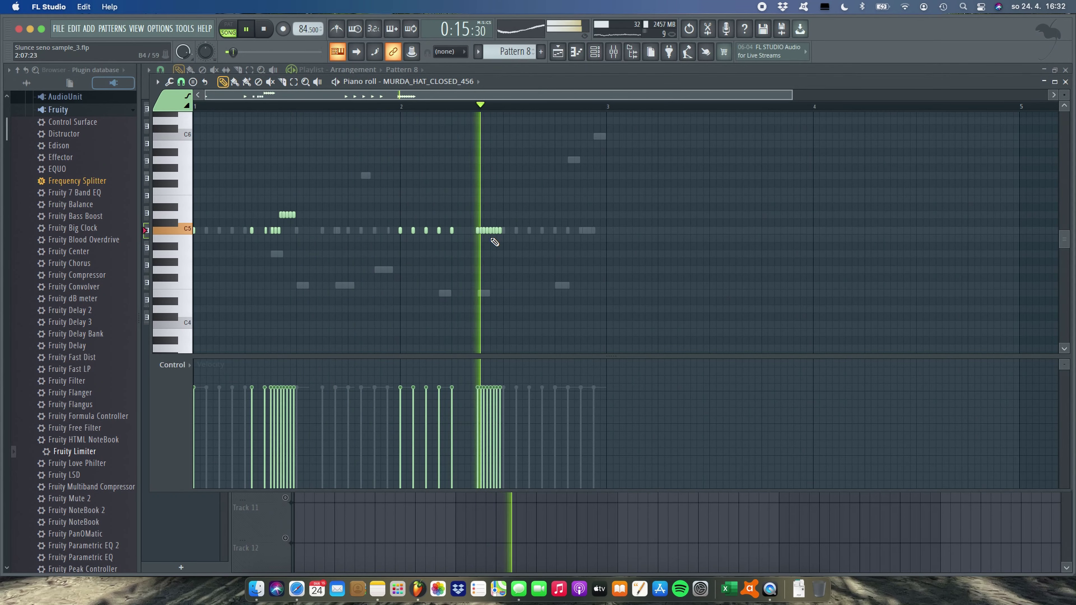
scroll(494, 242, down, 1)
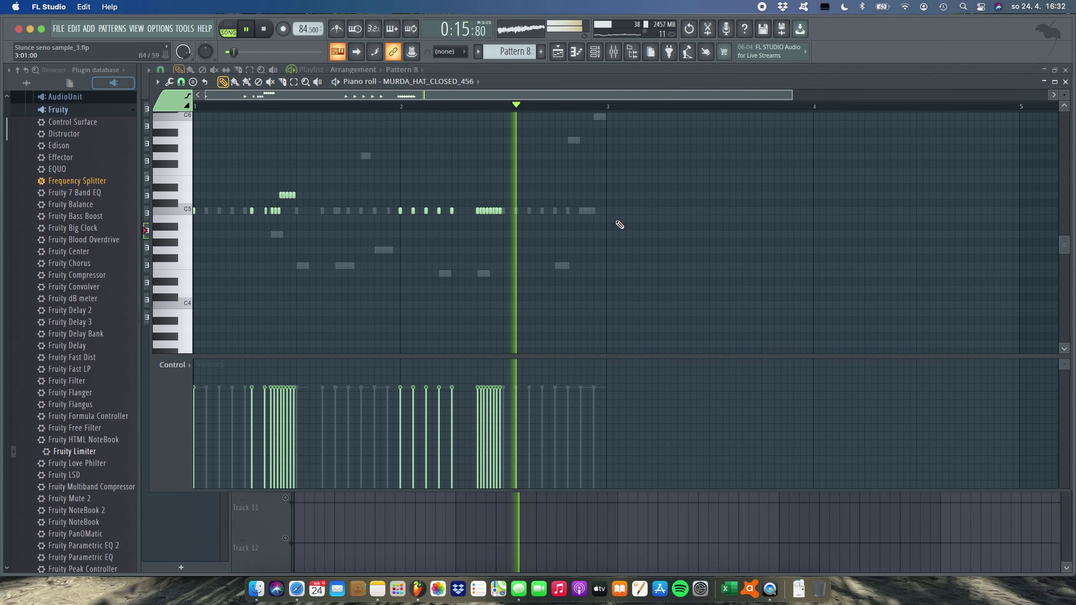
click(558, 53)
click(595, 53)
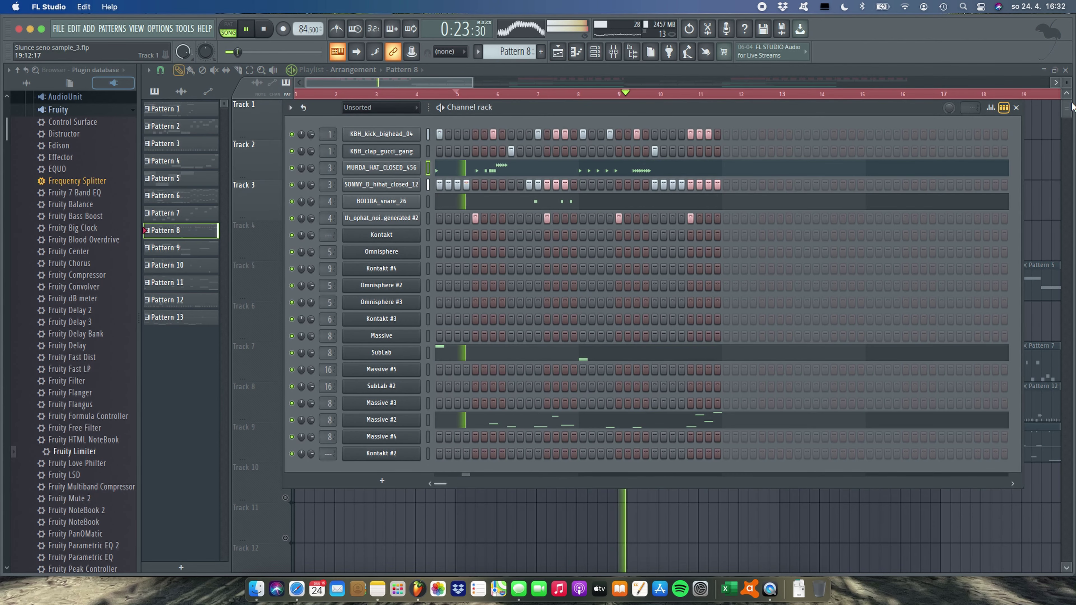
- Return to the playlist arrangement without the channel rack and unmute Tracks 7 and 8
click(1016, 107)
drag(472, 82, 584, 81)
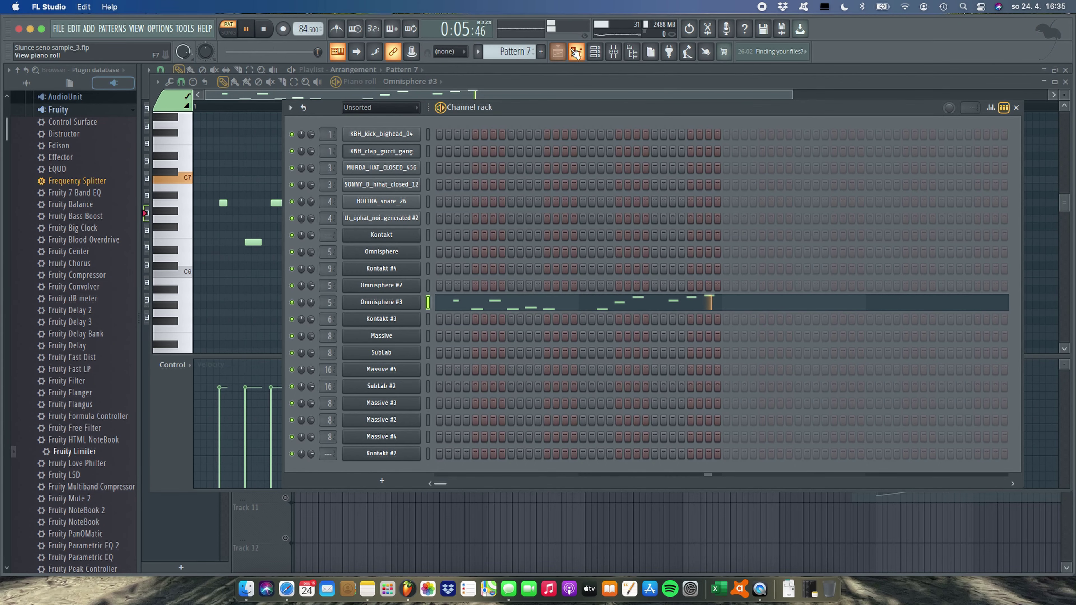
click(561, 53)
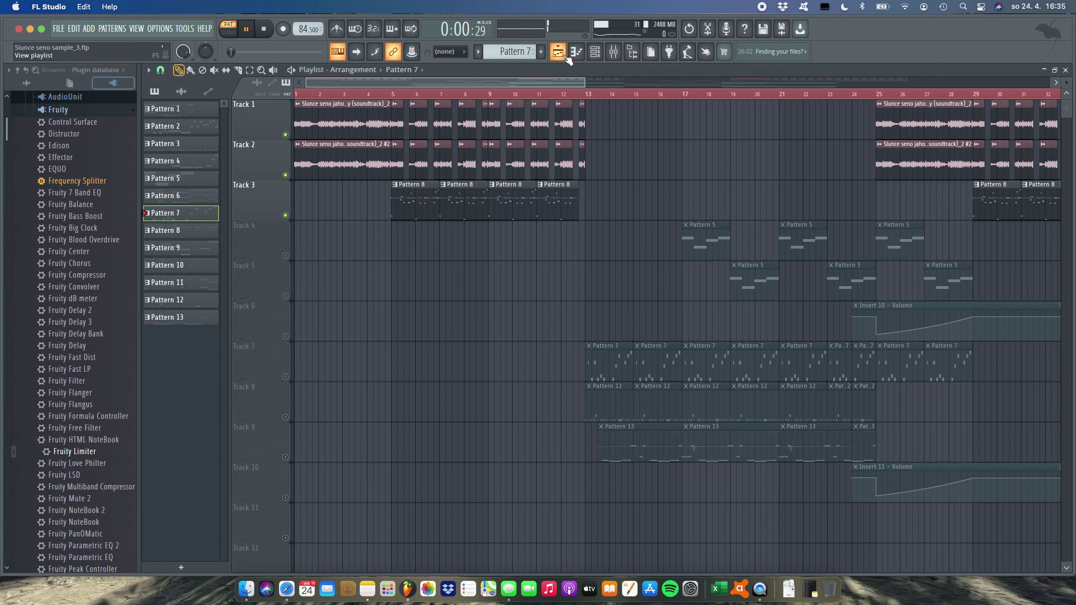
click(286, 377)
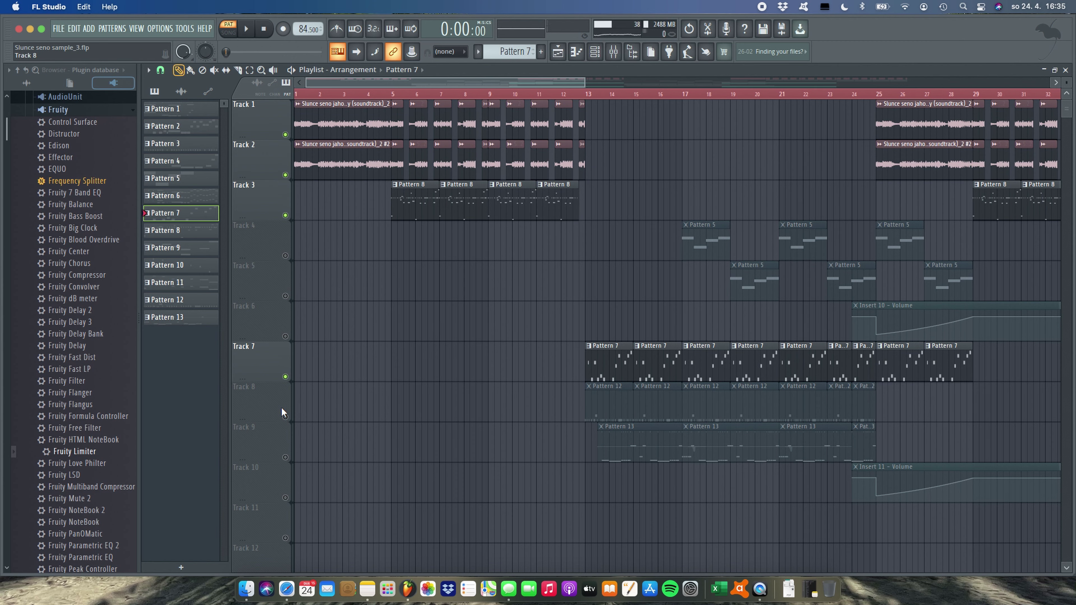
click(285, 416)
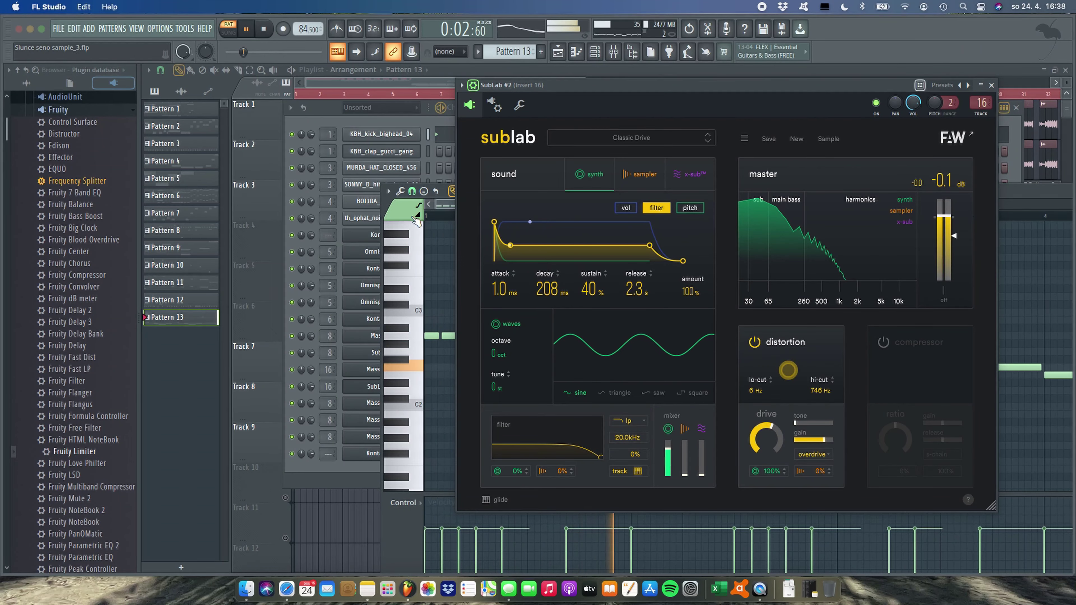
- Examine the SubLab #2 bass notes of Pattern 13 in the piano roll with the synth window closed, ending in the playlist
key(F7)
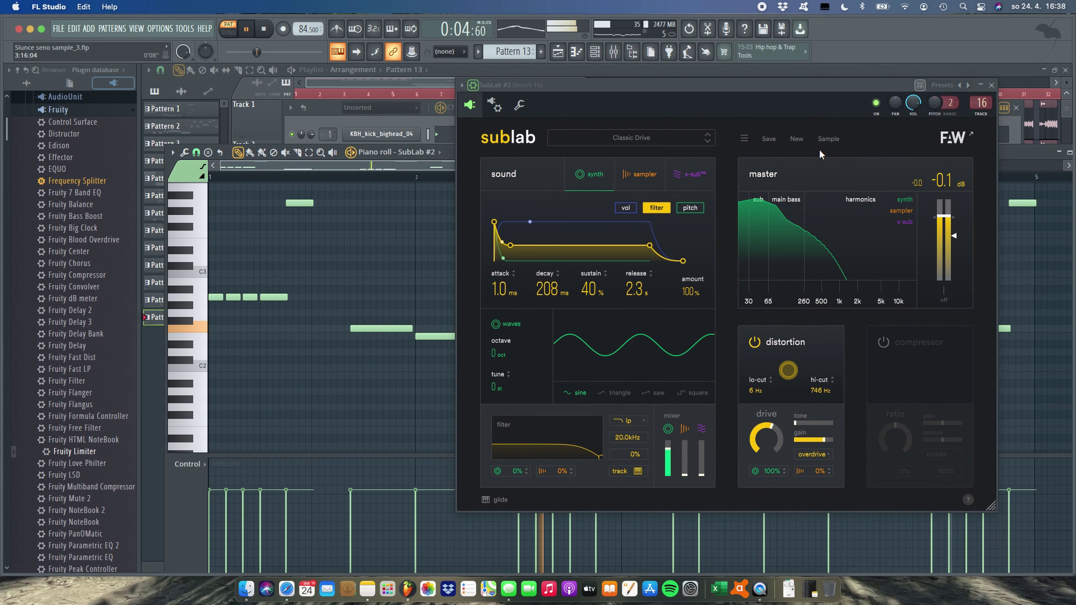
click(992, 86)
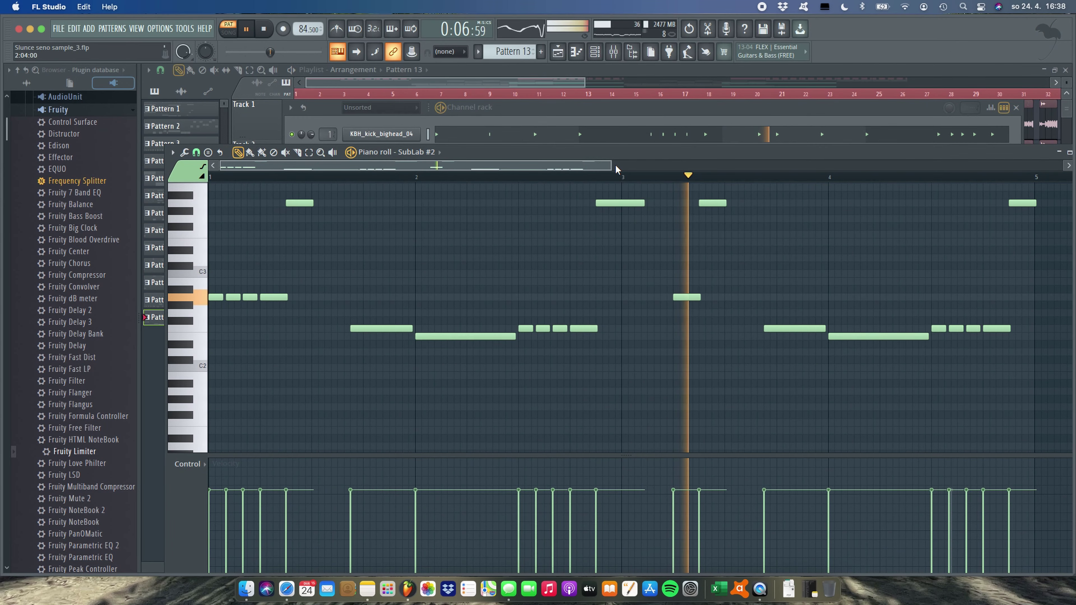
scroll(466, 218, down, 3)
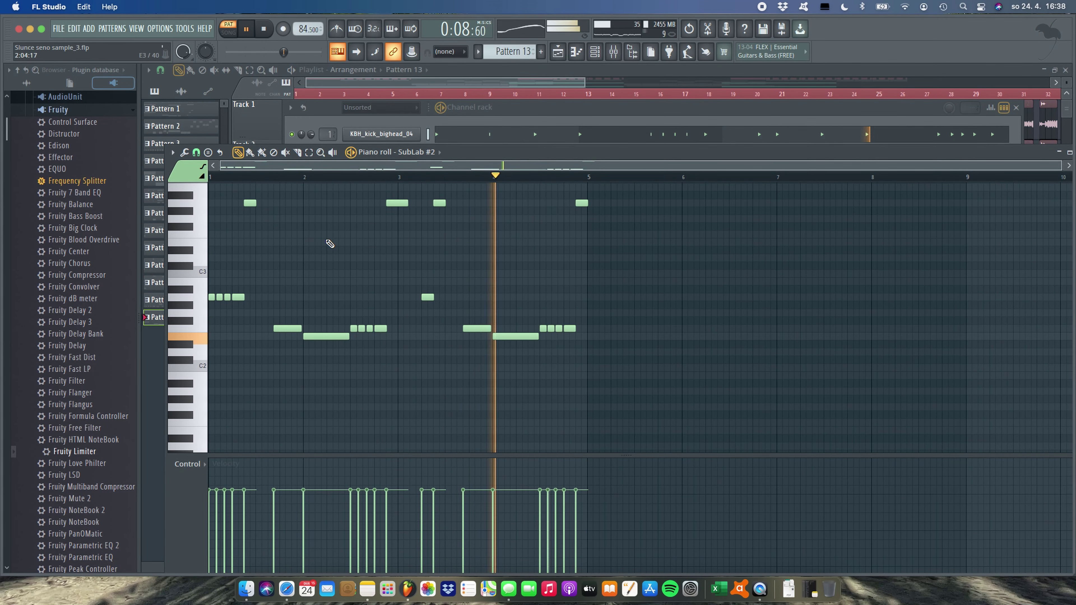
scroll(330, 241, up, 5)
scroll(329, 242, down, 2)
click(558, 52)
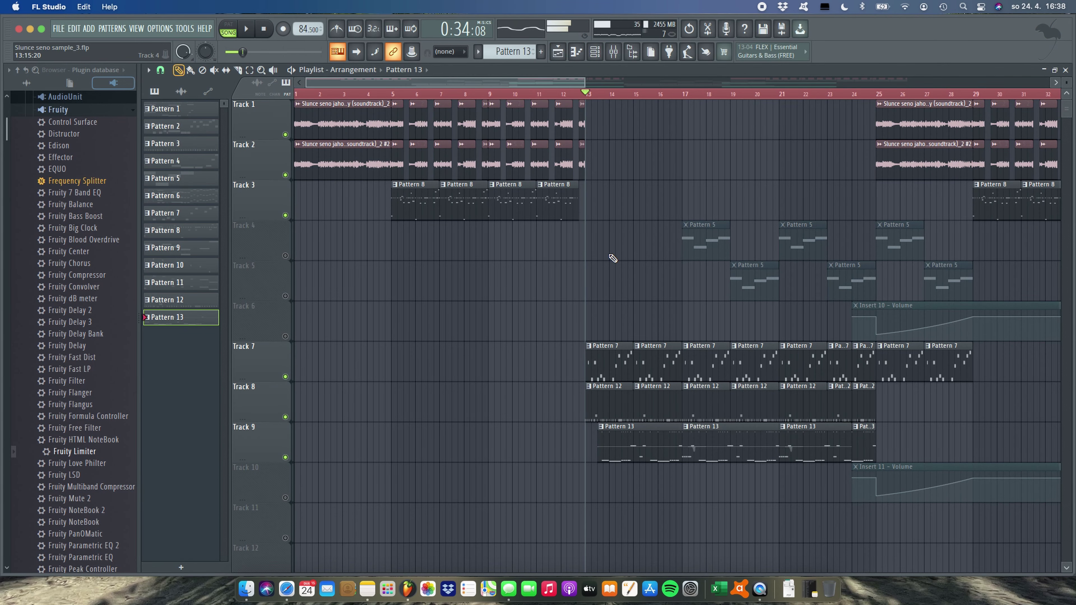
- Listen to the section from bar 13 with Tracks 7 to 9, stop playback and unmute Track 4
key(space)
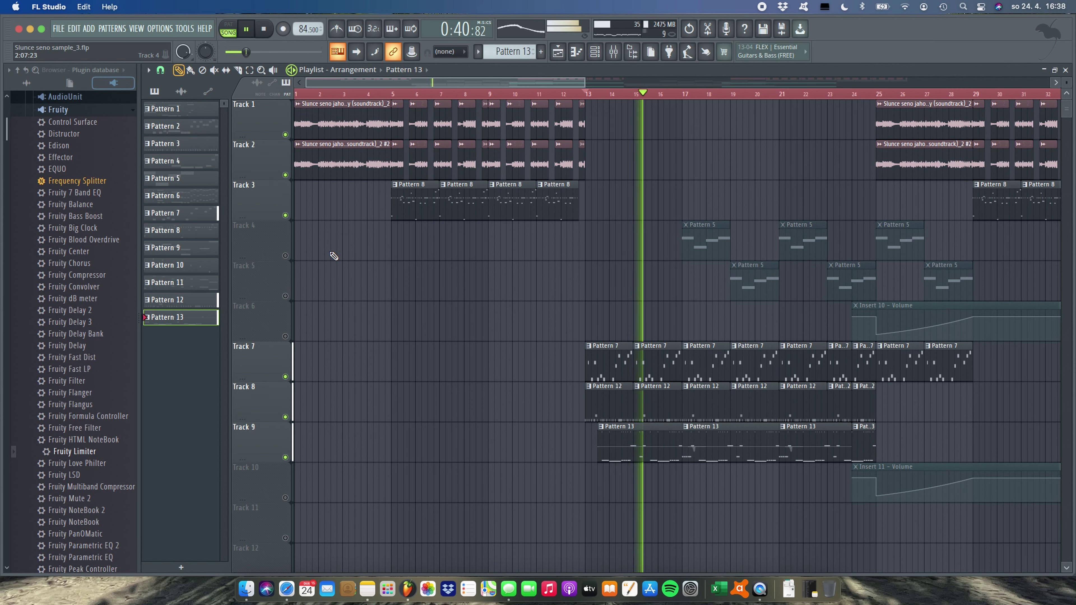
key(space)
click(285, 254)
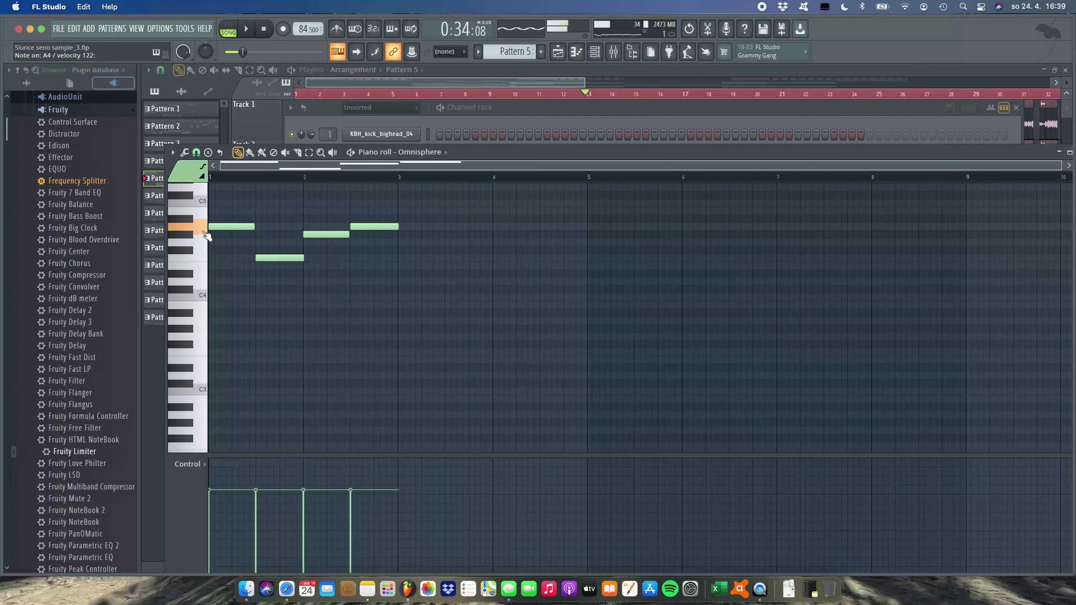
- Examine the Kontakt #4 notes in Pattern 5 and its Brass Ensemble instrument, closing the instrument window when done
click(666, 115)
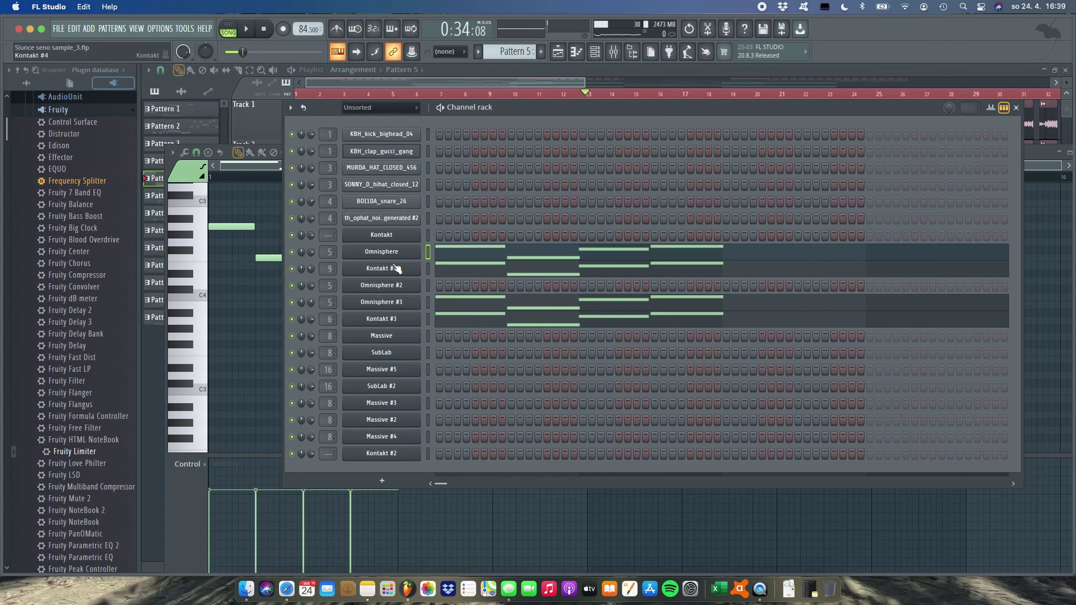
click(441, 273)
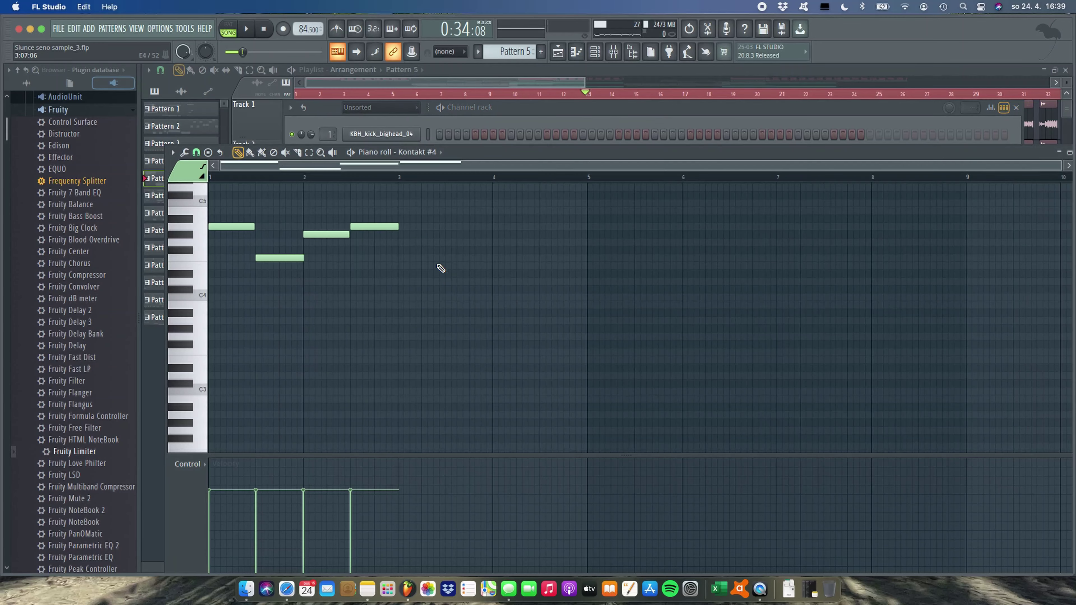
click(597, 51)
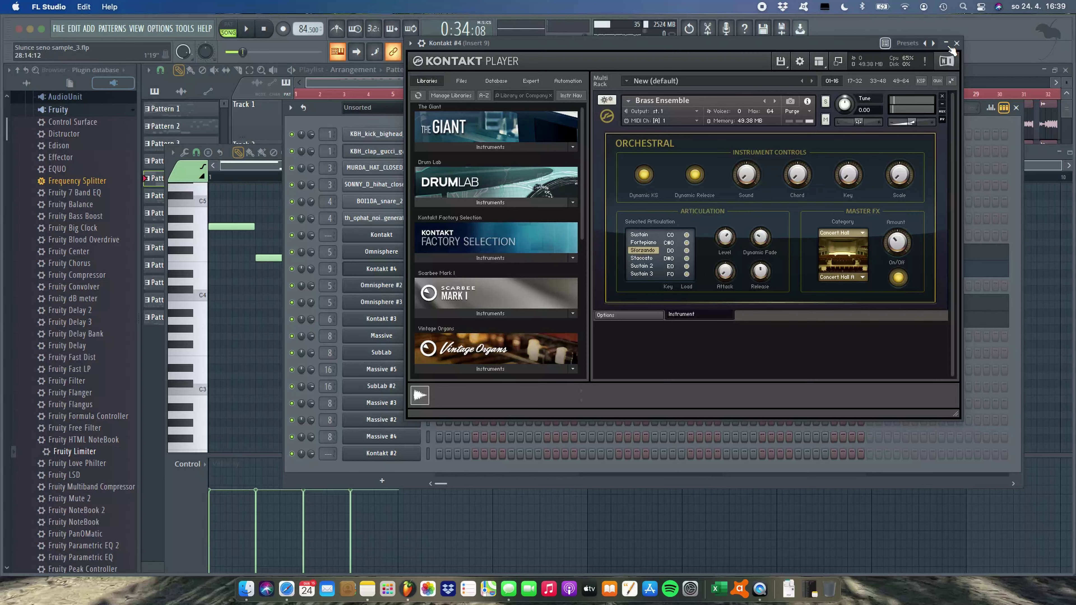
click(958, 42)
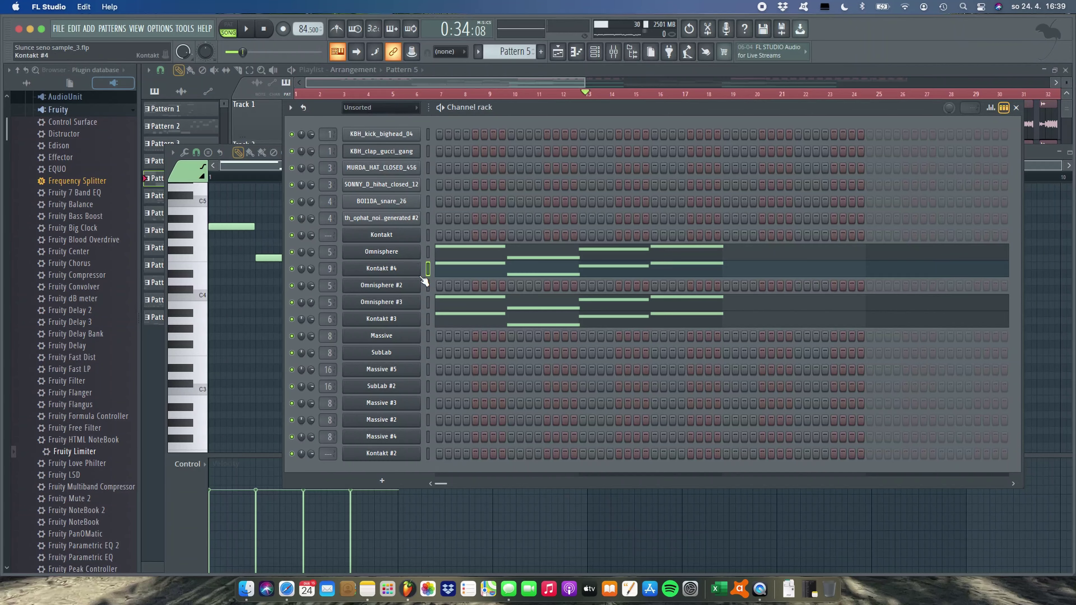
- View the Omnisphere #3 Burning Piano patch and the channel below it, and return to the playlist arrangement
click(400, 303)
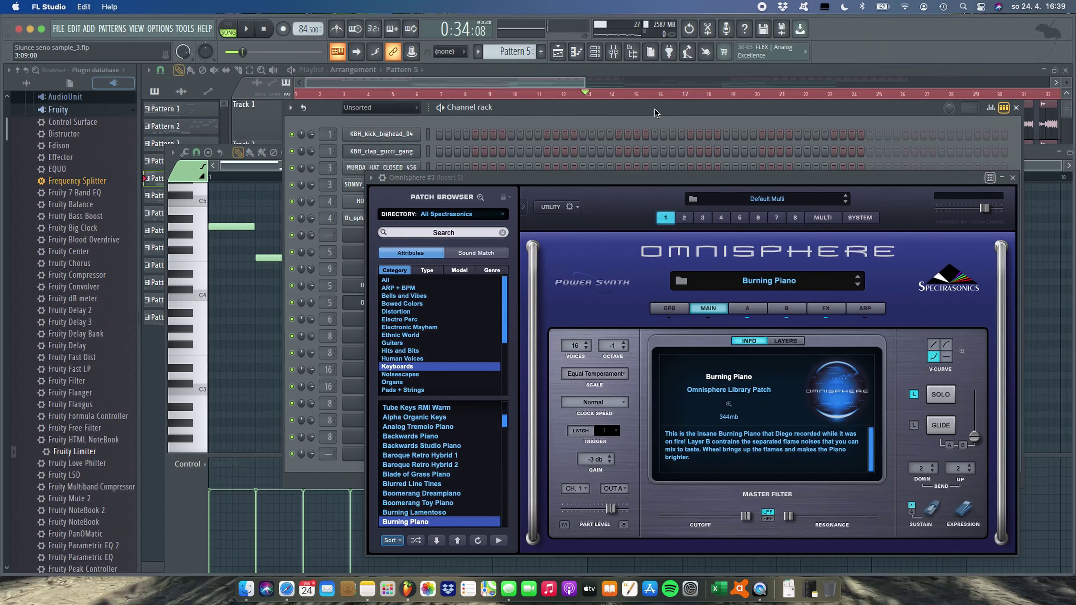
click(1012, 178)
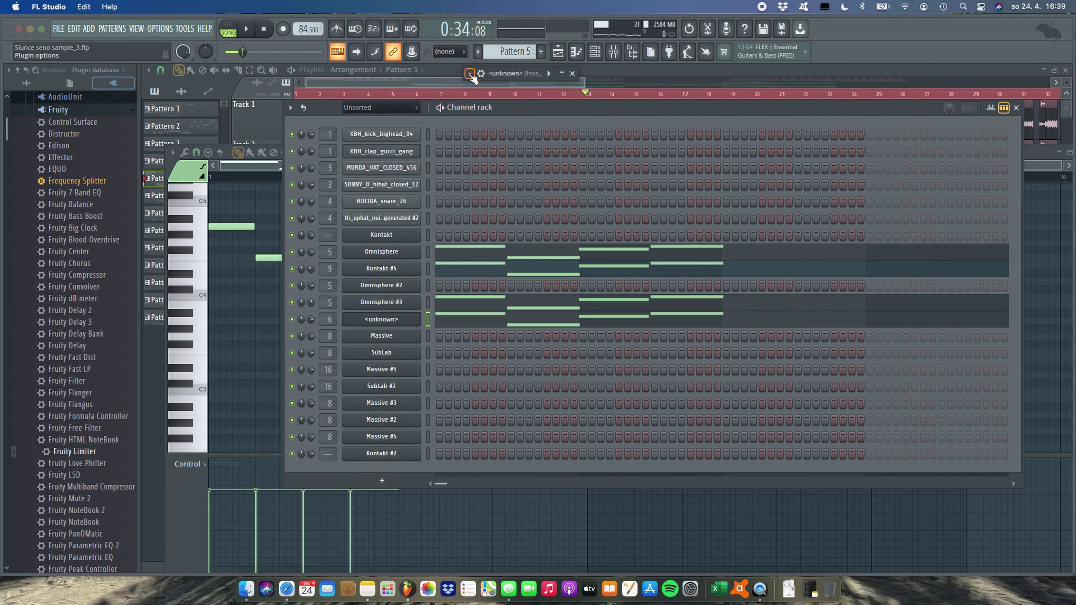
click(486, 75)
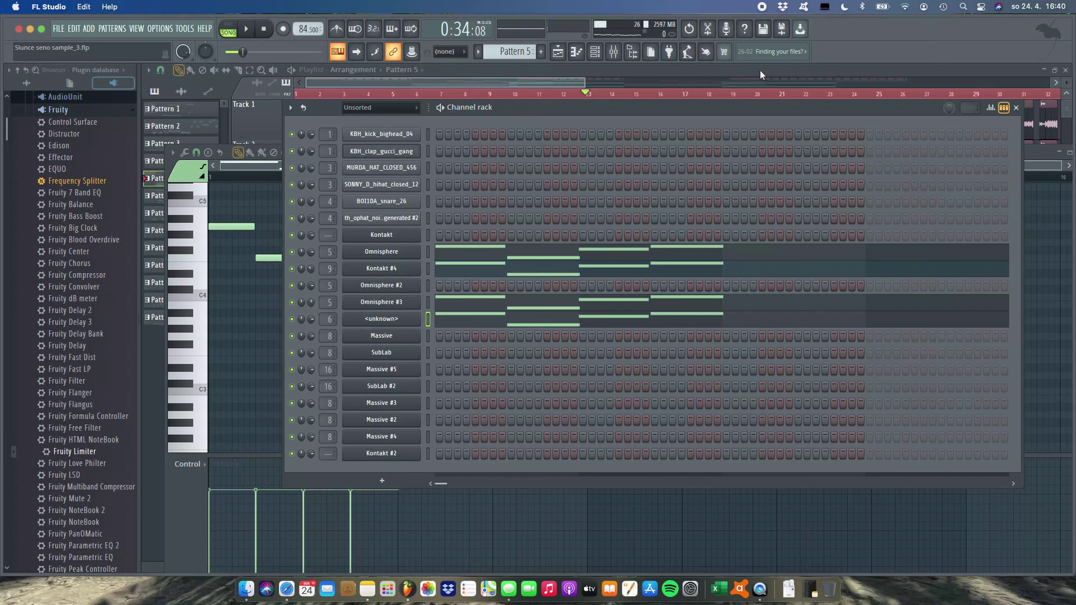
click(760, 70)
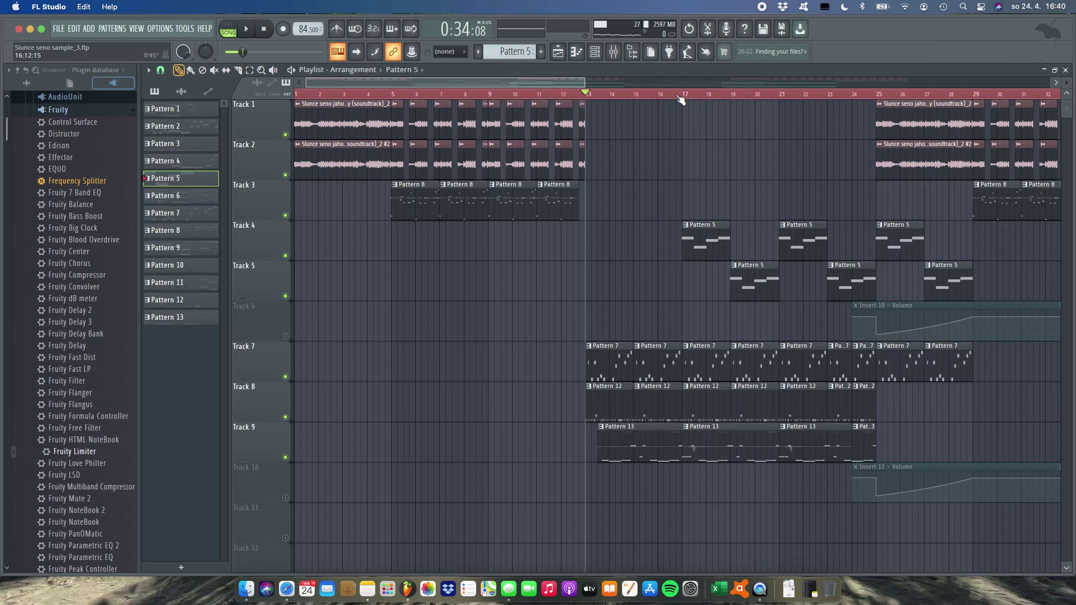